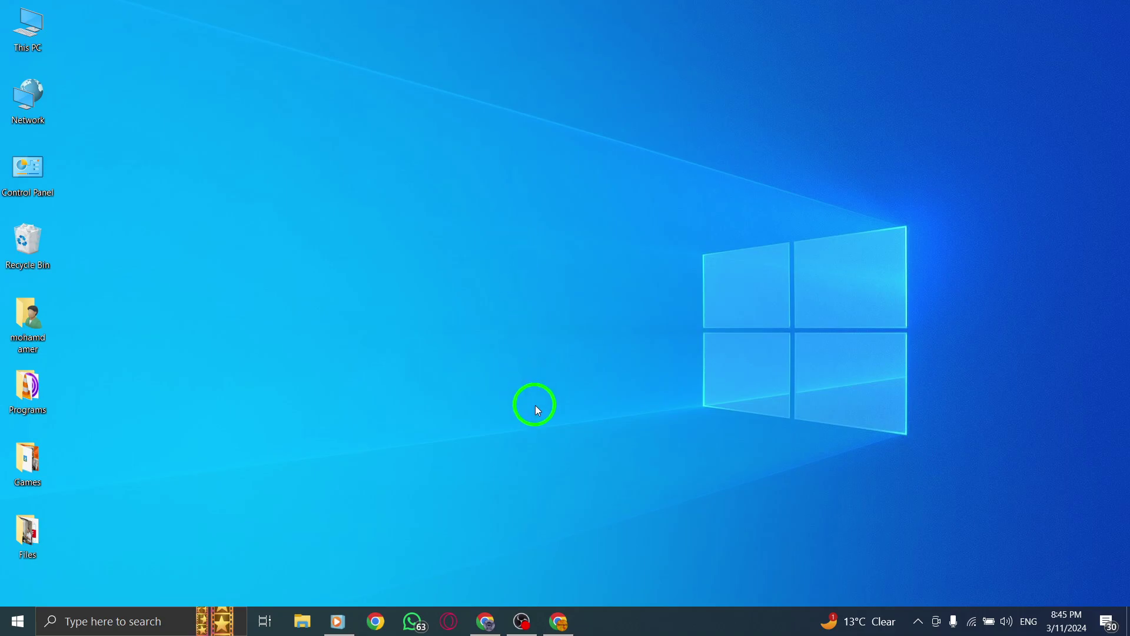
- Bring up X in Chrome and open 'test list' from the Lists you're on page
click(558, 621)
click(159, 273)
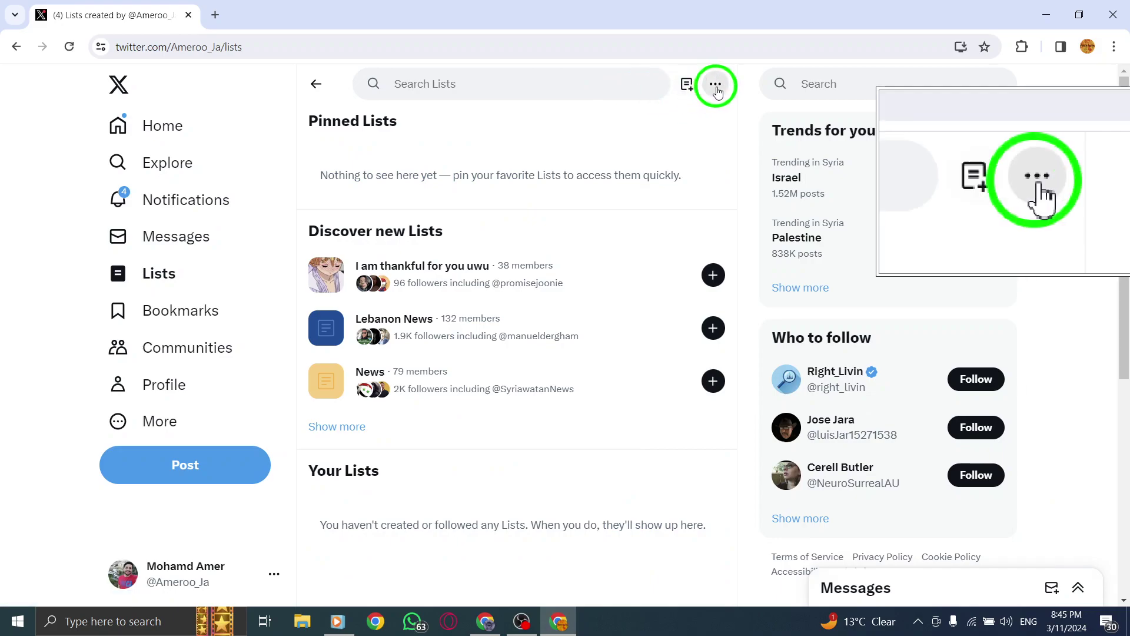
click(683, 91)
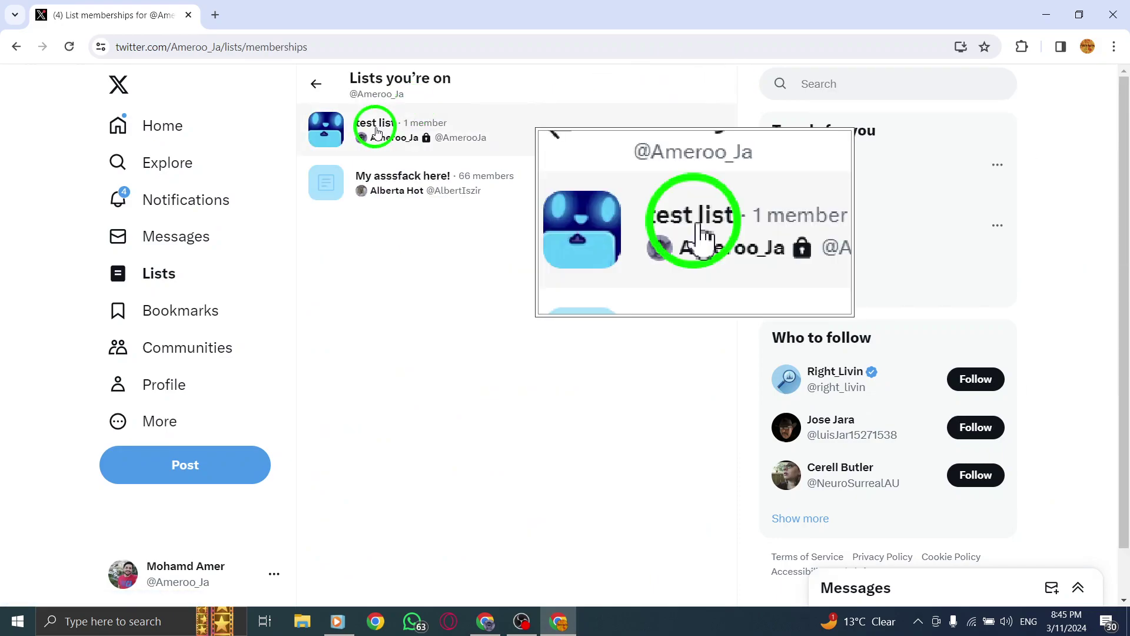
click(376, 121)
- Copy the 'test list' link from its share menu, then back out to the main Lists page
click(690, 84)
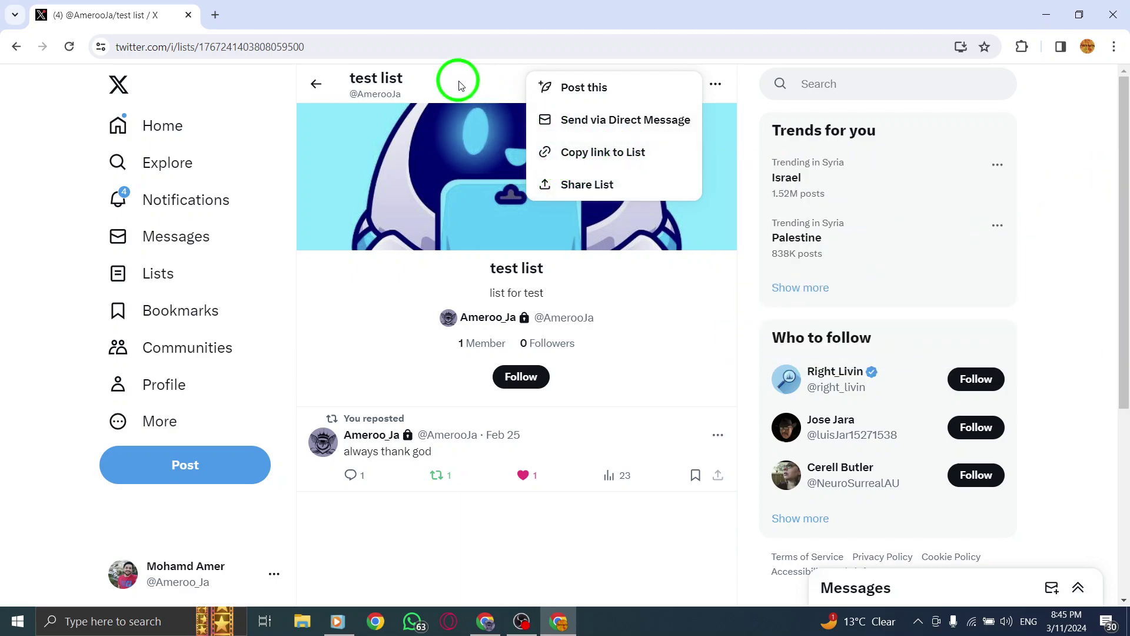
click(446, 82)
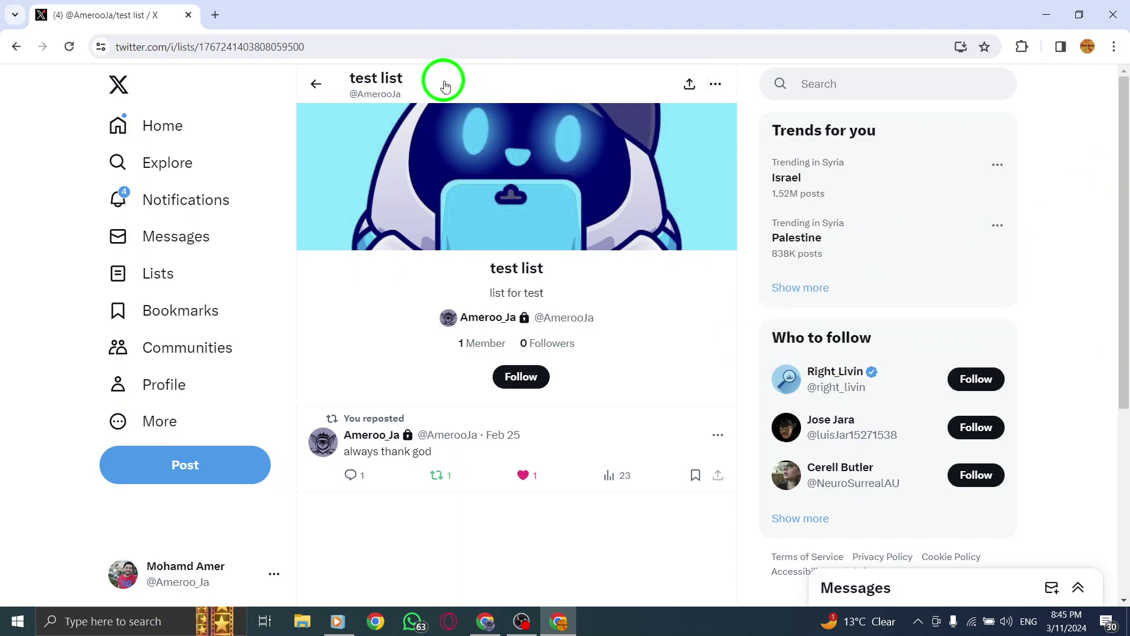
click(316, 83)
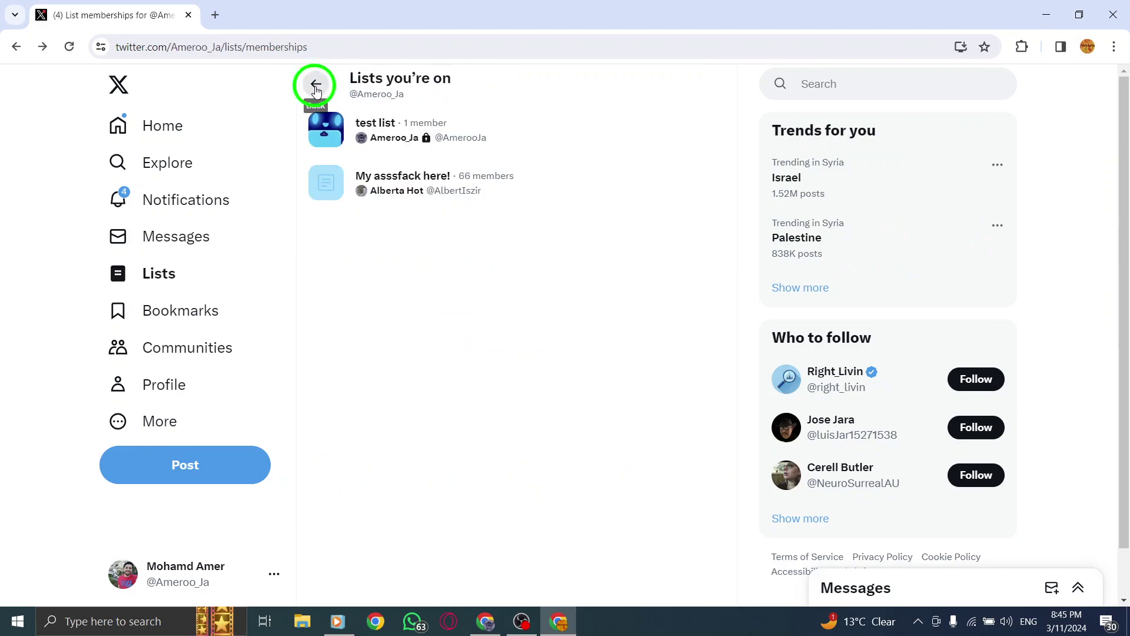
click(316, 86)
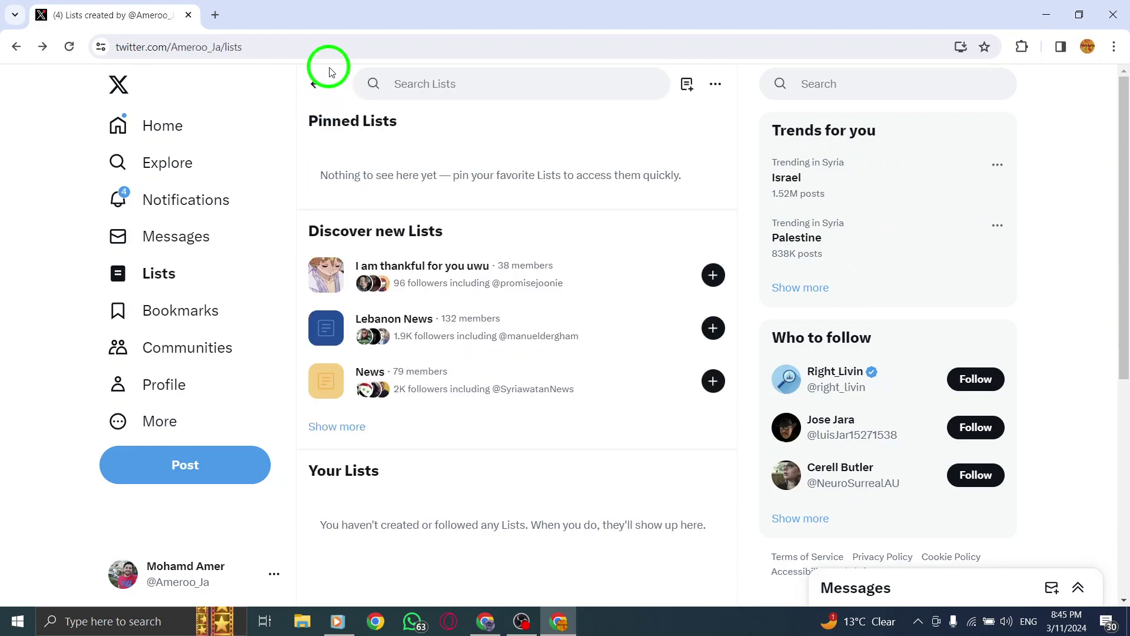
click(1046, 14)
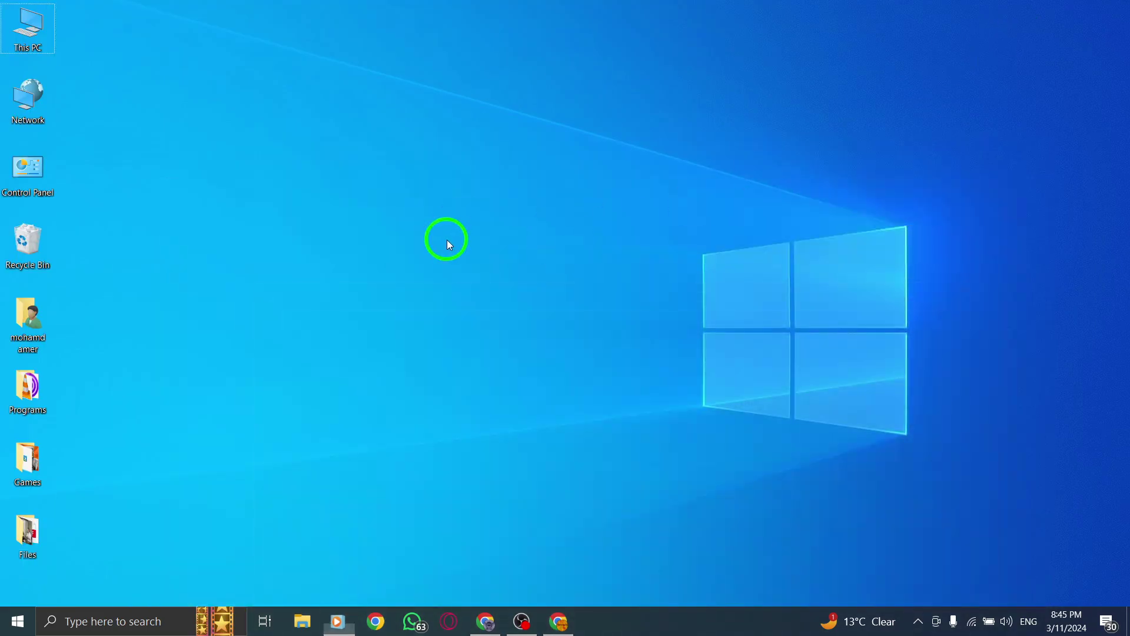
right_click(447, 240)
click(477, 284)
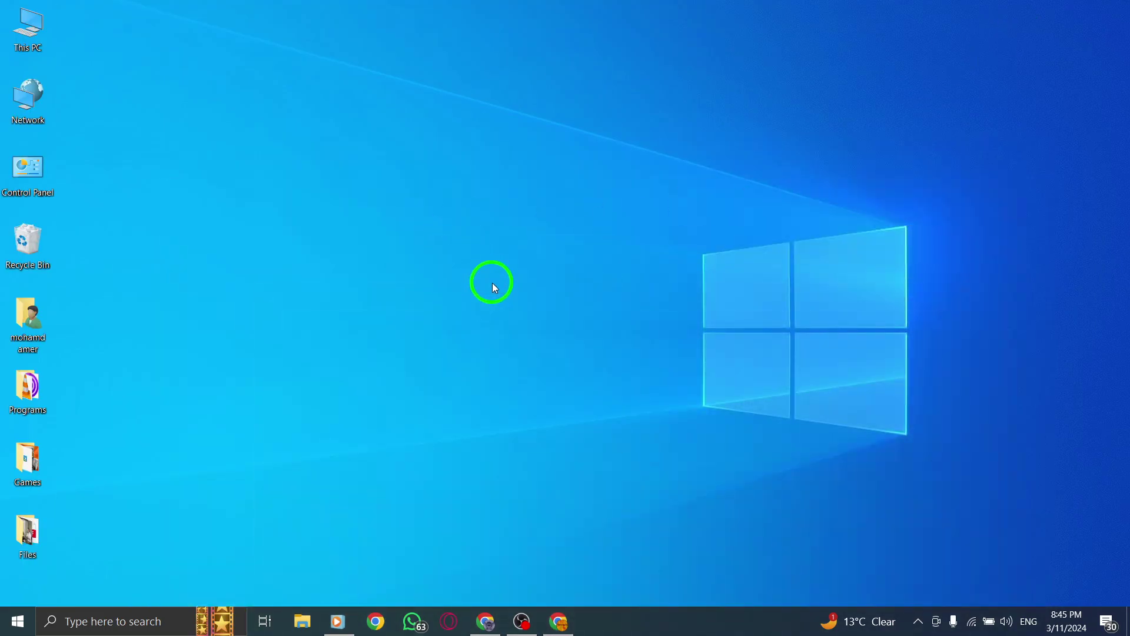